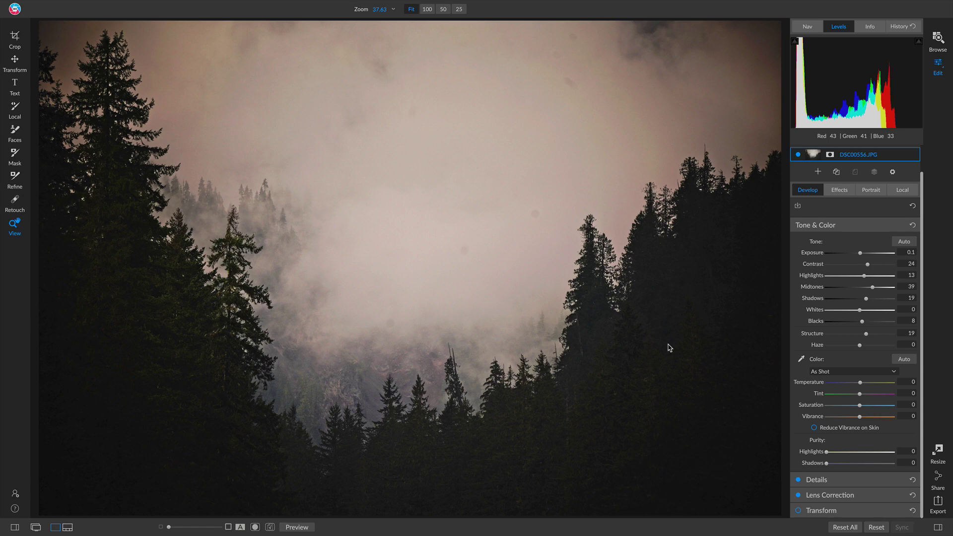
Toggle Preview with backslash to compare the edited forest photo against its unedited original.
key(backslash)
Show the filmstrip with Ctrl+Shift+F, then hide it again so the photo fills the workspace.
key(ctrl+shift+f)
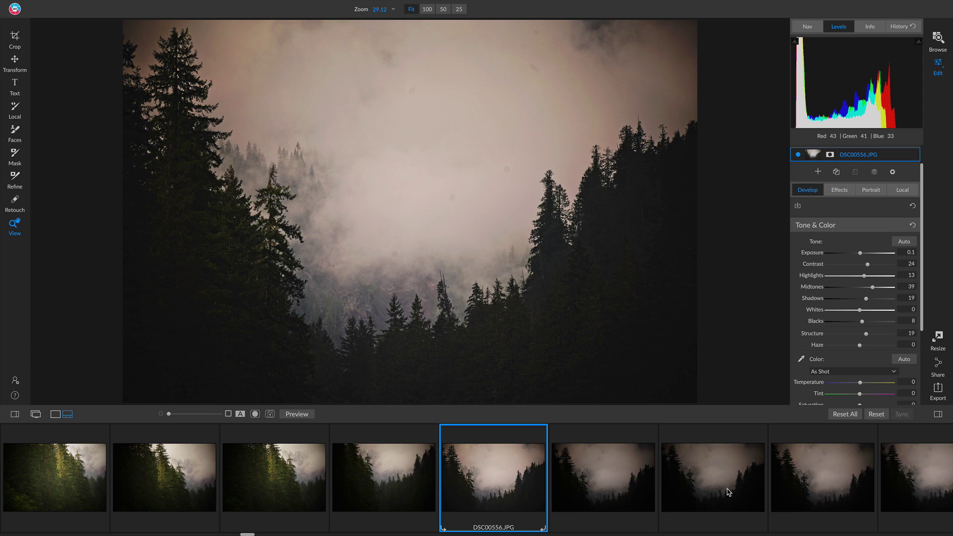
key(ctrl+shift+f)
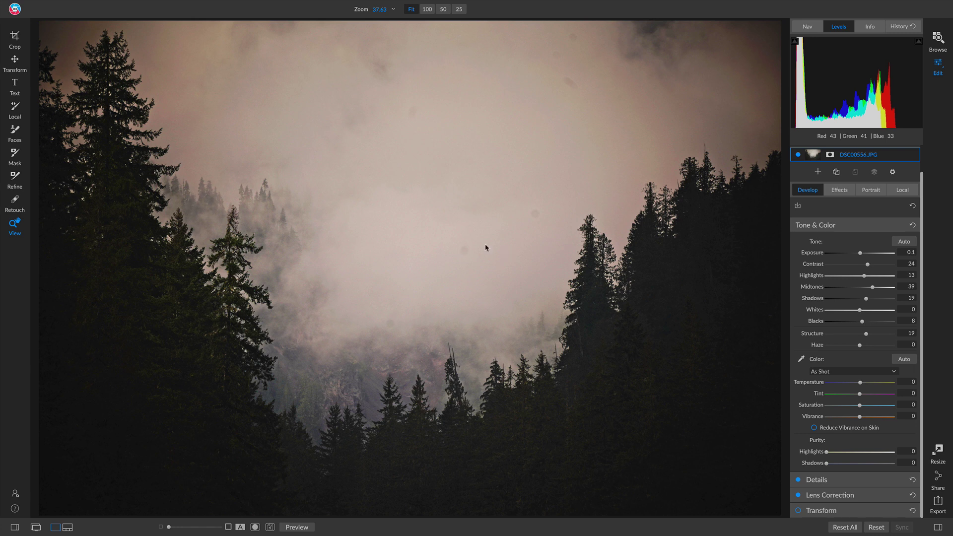
Zoom the misty forest photo to 100% and switch to the Retouch brush.
click(451, 245)
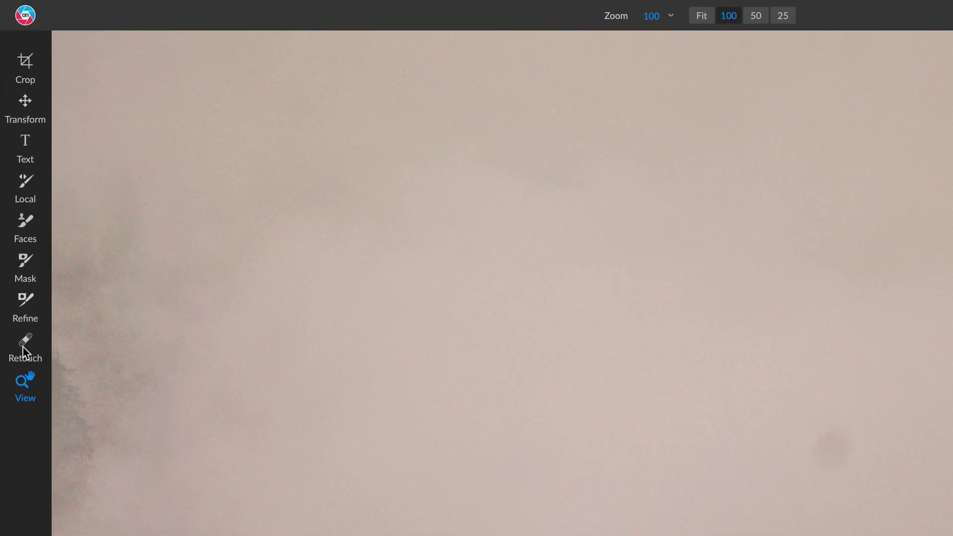
click(23, 351)
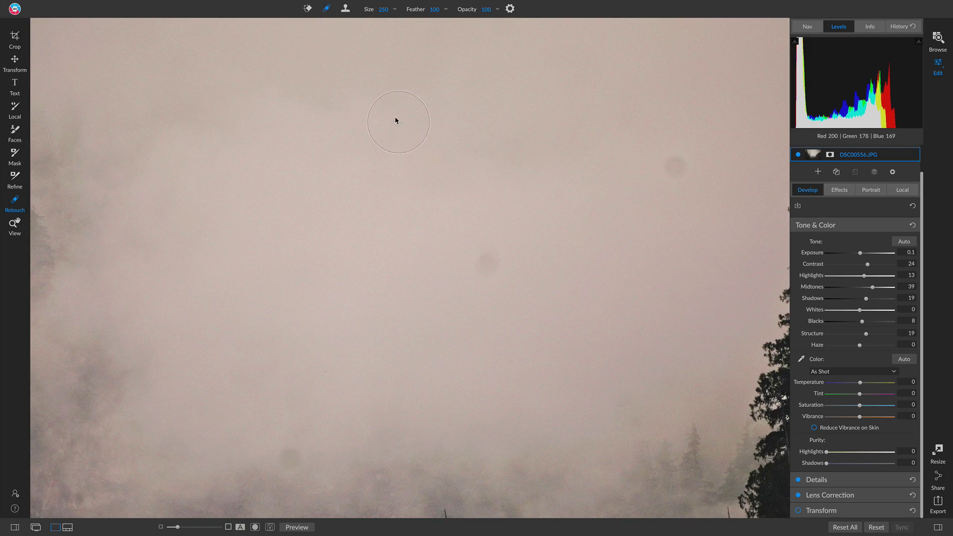
Set the Retouch brush to size 300 and heal the first four dust spots in the clouds.
key(bracketleft)
key(bracketright)
key(bracketright)
click(489, 264)
click(487, 272)
click(290, 460)
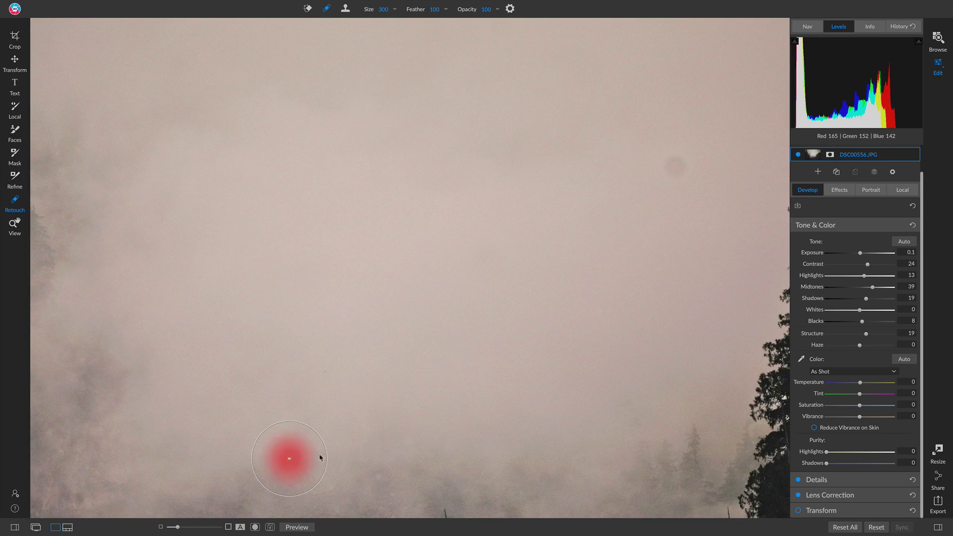
click(674, 167)
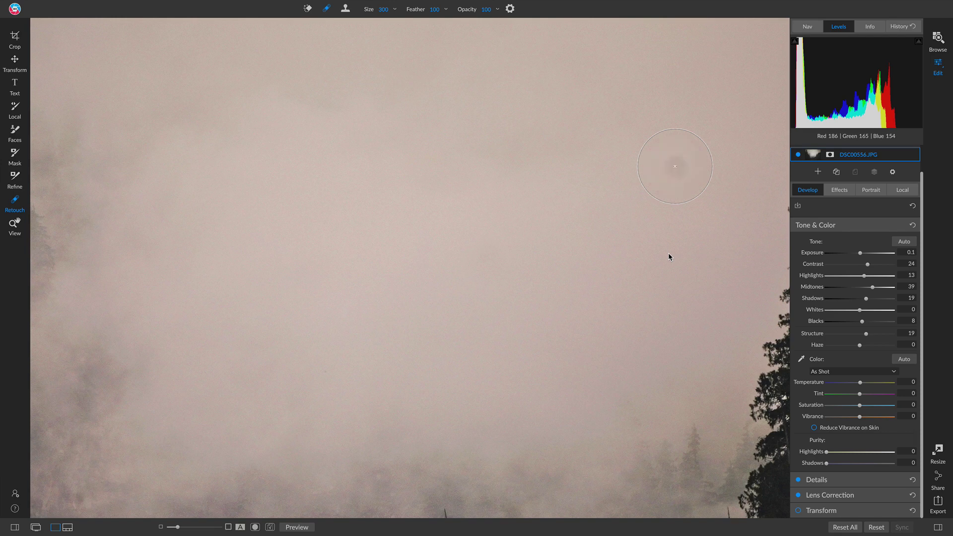
Heal the remaining sky spots on the left, upper right and top edge, then fit the photo.
drag(663, 204, 589, 311)
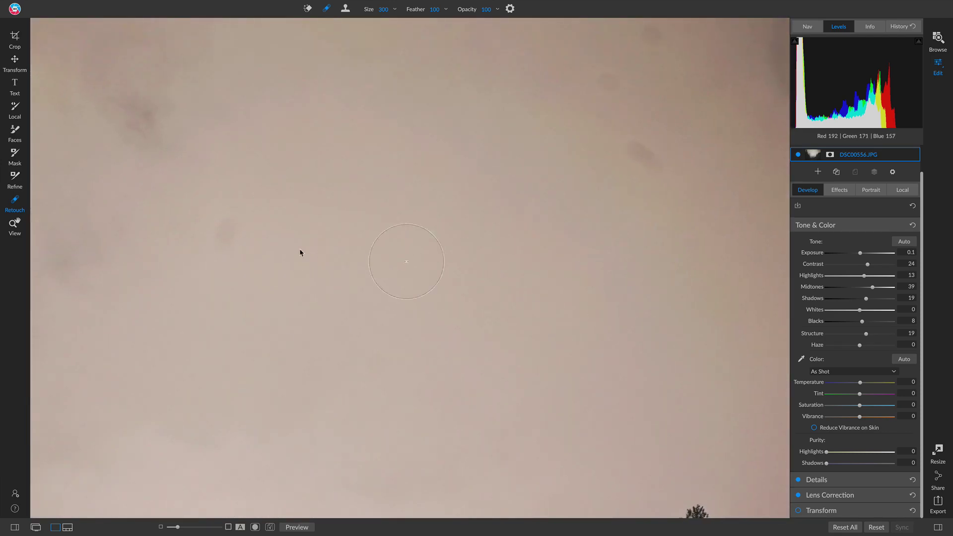
click(225, 247)
click(647, 151)
click(604, 83)
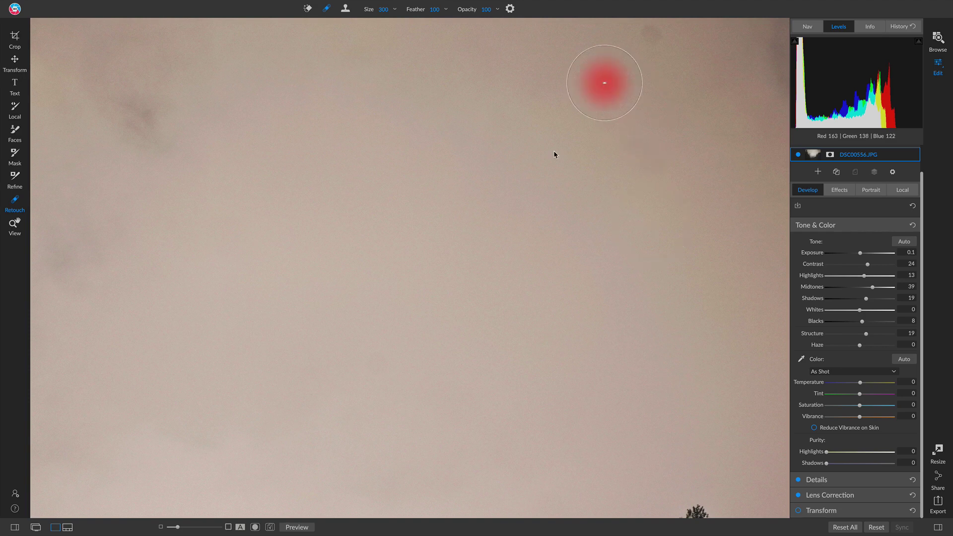
drag(604, 83, 647, 38)
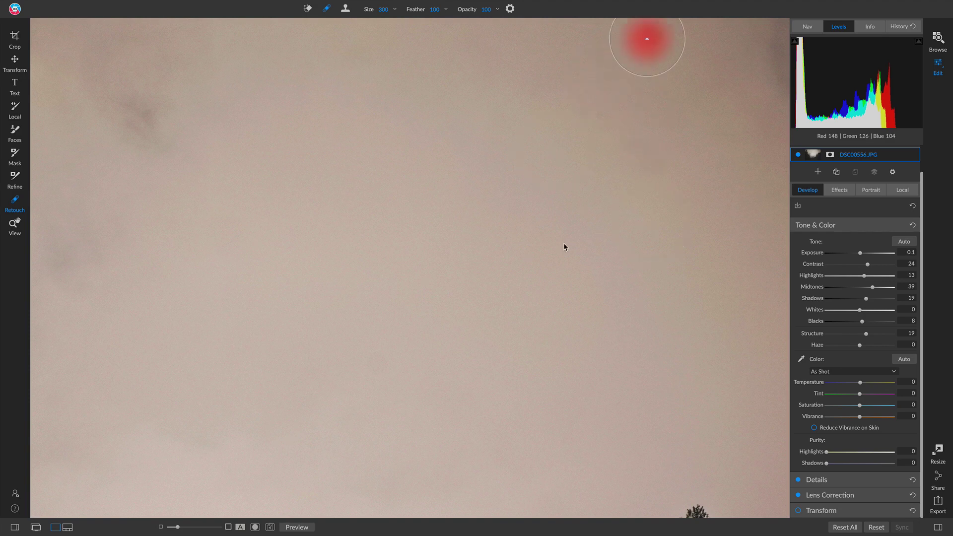
key(z)
key(ctrl+0)
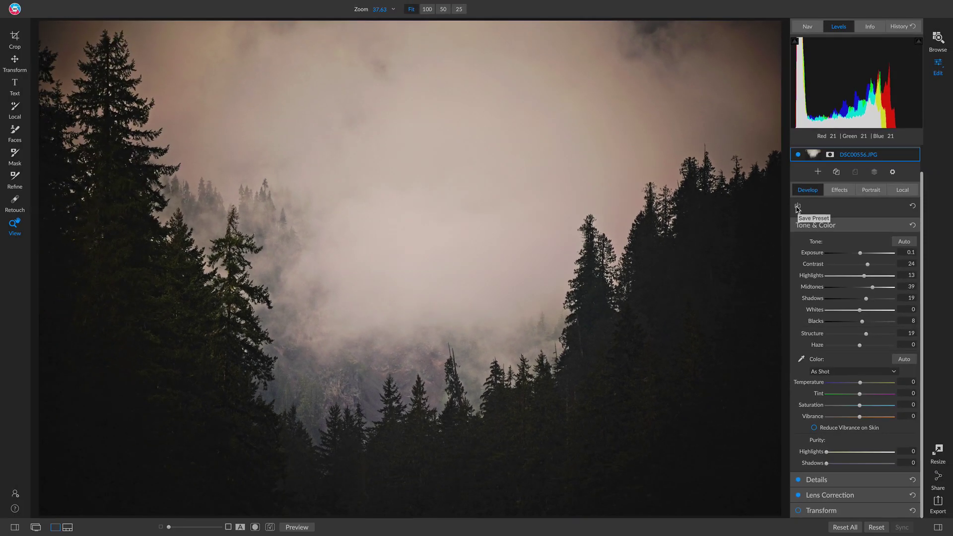
Save a 'Tree Retouch' preset including Retouching settings in a new 'Retouching' category.
click(796, 236)
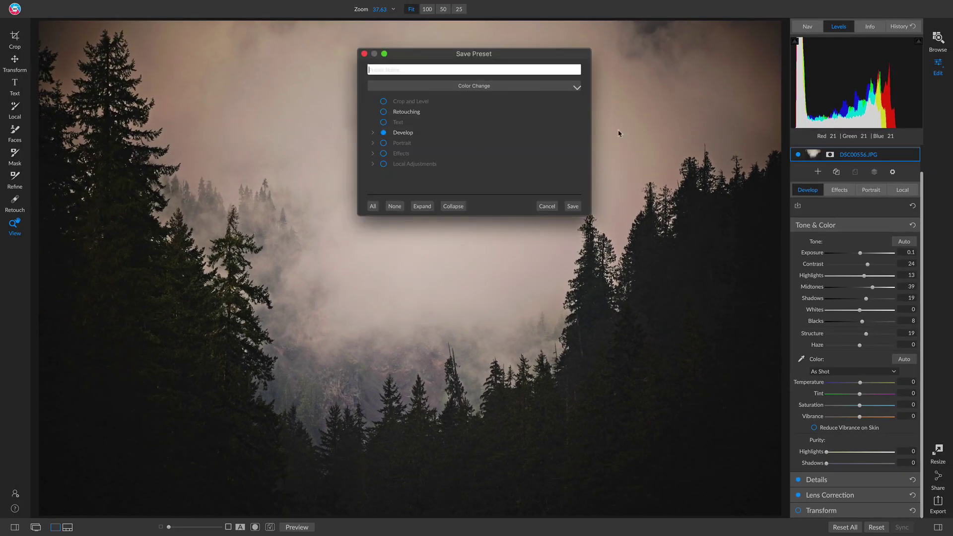
click(489, 87)
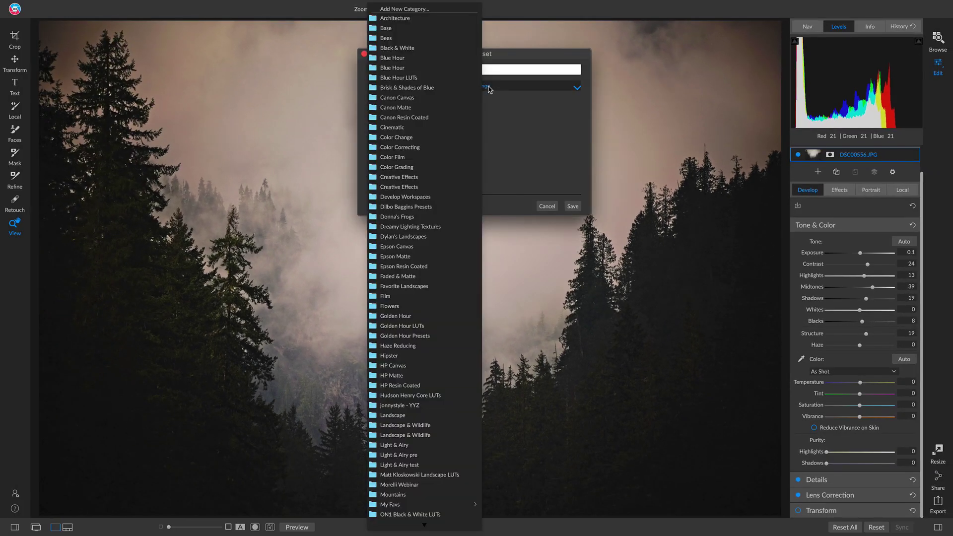
click(457, 10)
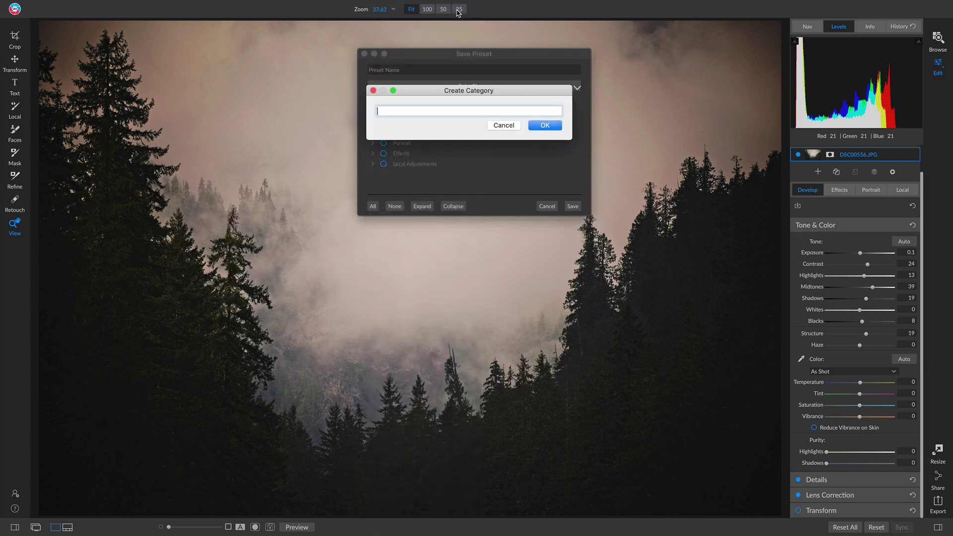
text(Retouching)
key(Return)
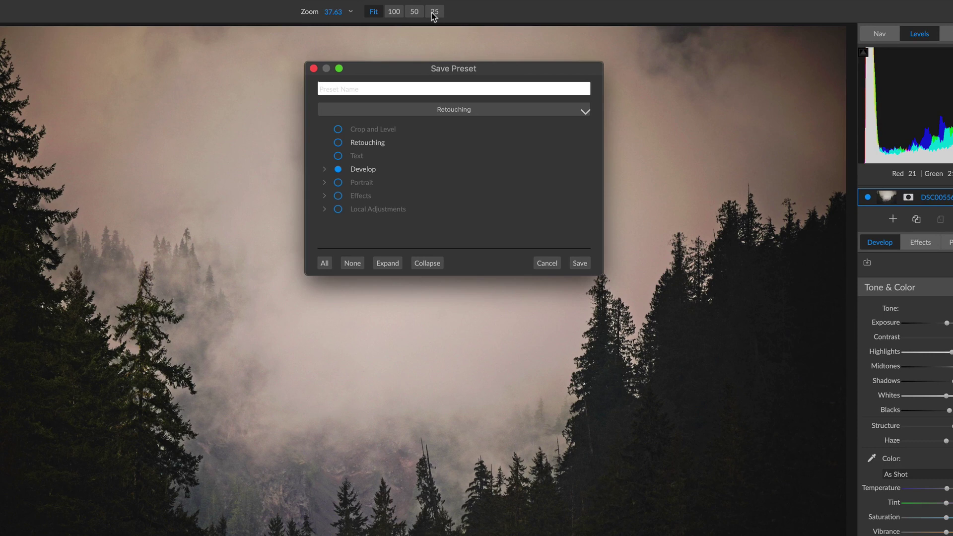
text(Tree Retouch)
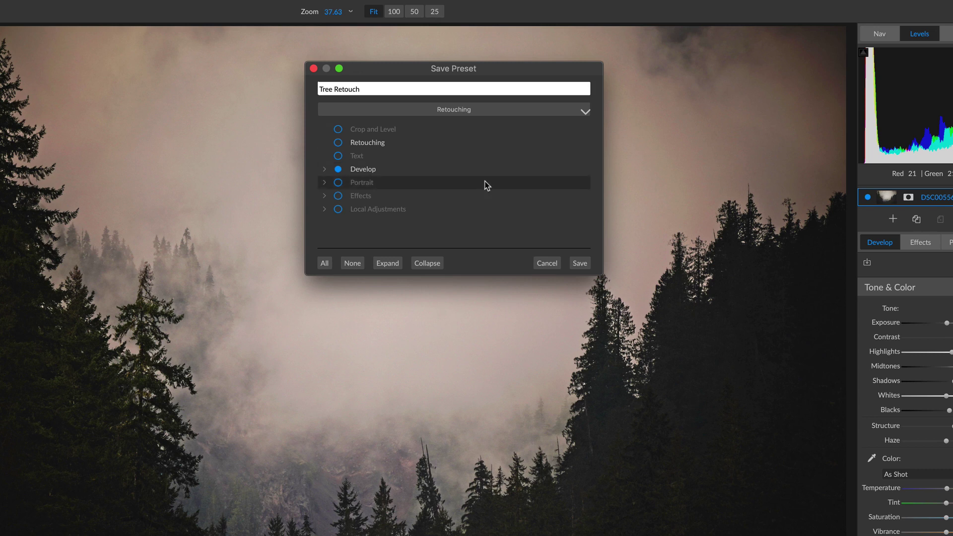
click(338, 143)
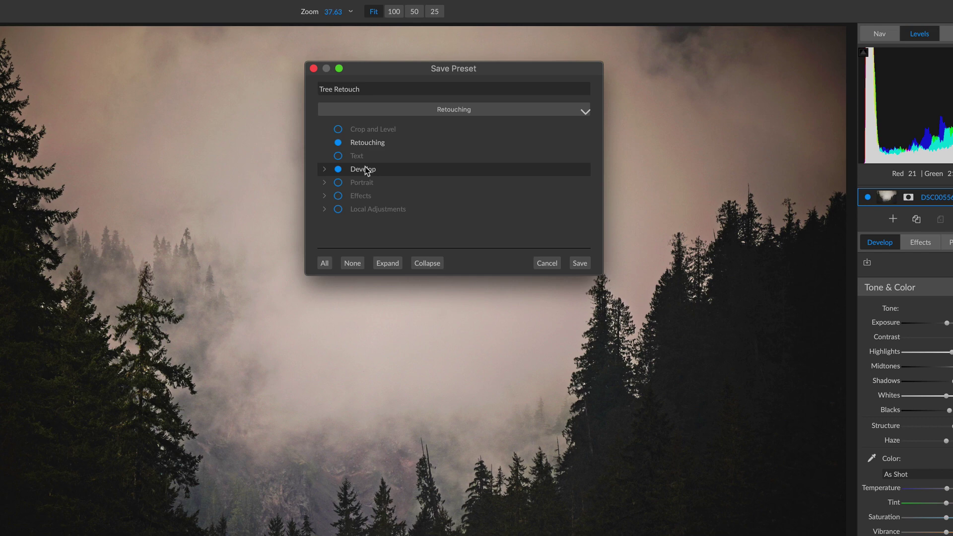
click(580, 262)
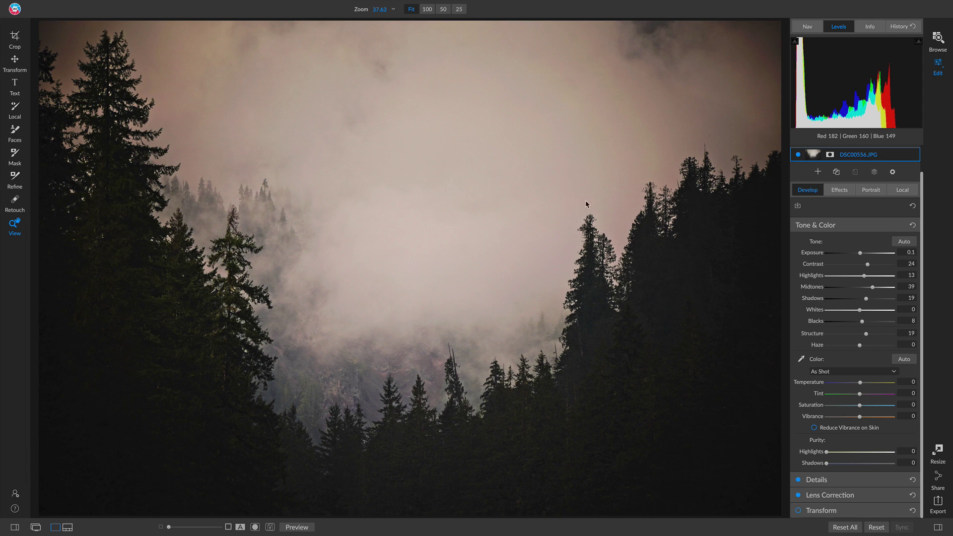
Switch to Browse and select the eight forest photos starting with DSC00556.
click(943, 42)
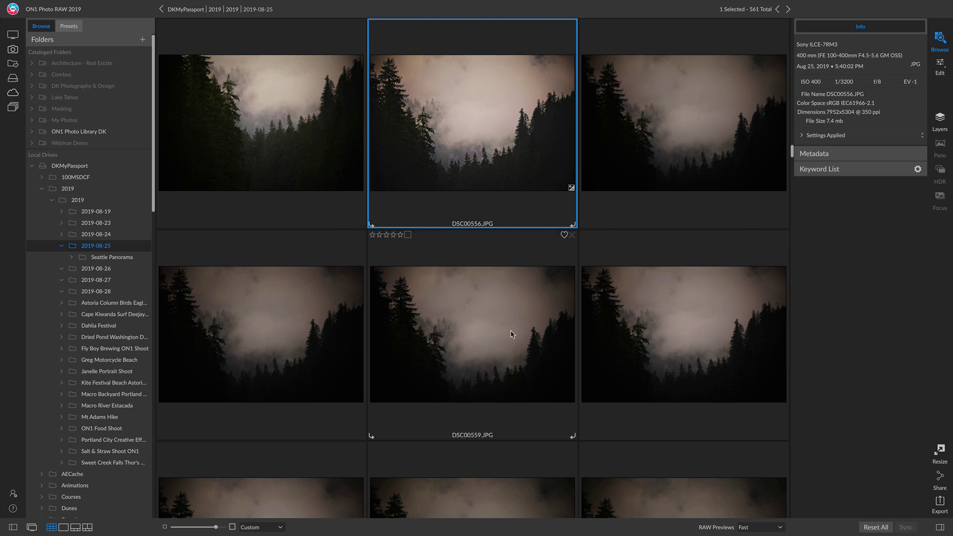
scroll(511, 333, down, 1)
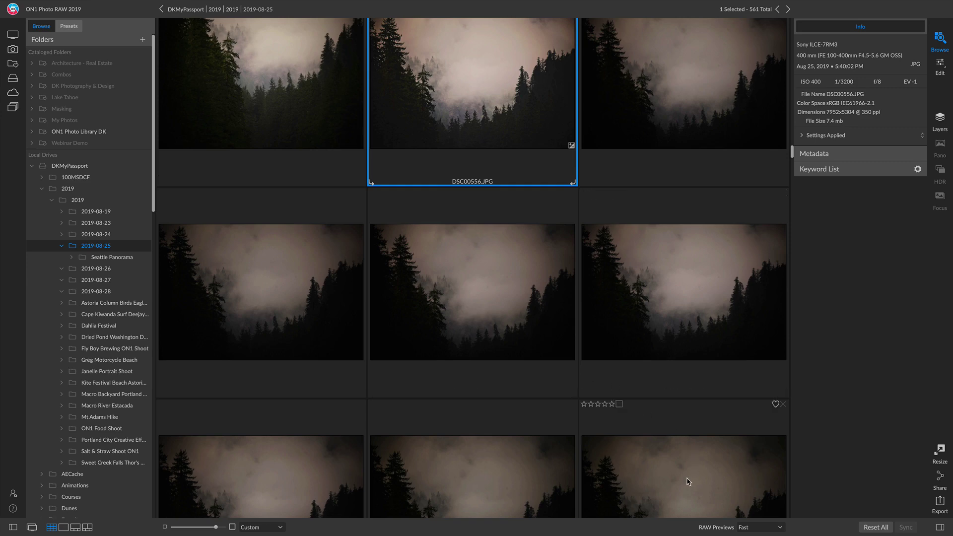
shift+click(687, 481)
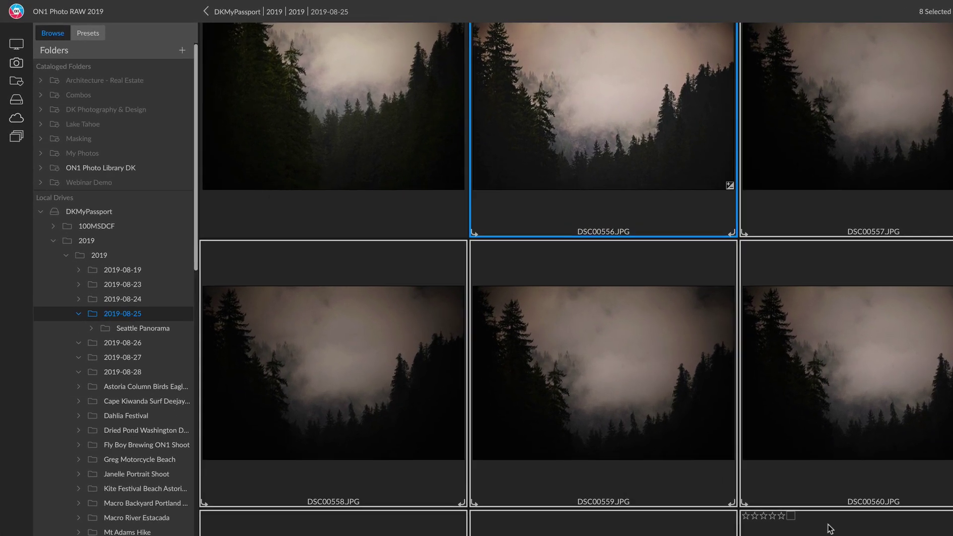
Apply the Tree Retouch preset from the Retouching category to the eight selected photos.
click(83, 32)
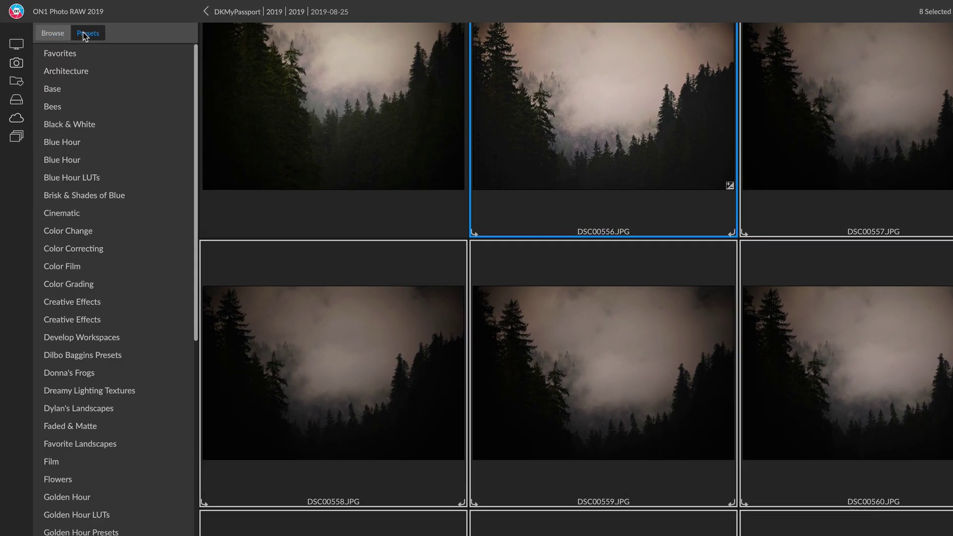
scroll(95, 149, down, 10)
scroll(98, 174, down, 8)
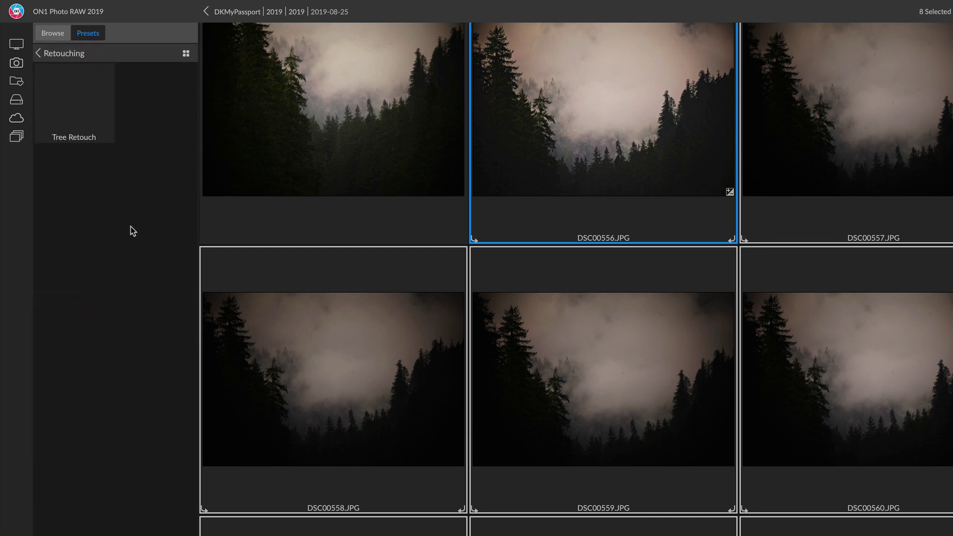
click(78, 97)
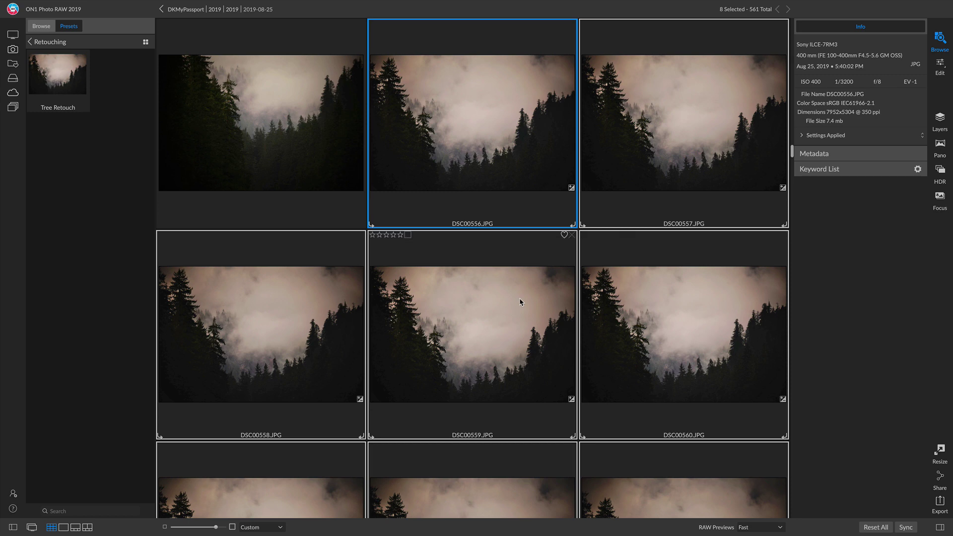
Enlarge the thumbnails to two per row and scroll through retouched photos DSC00557 to DSC00560.
click(232, 526)
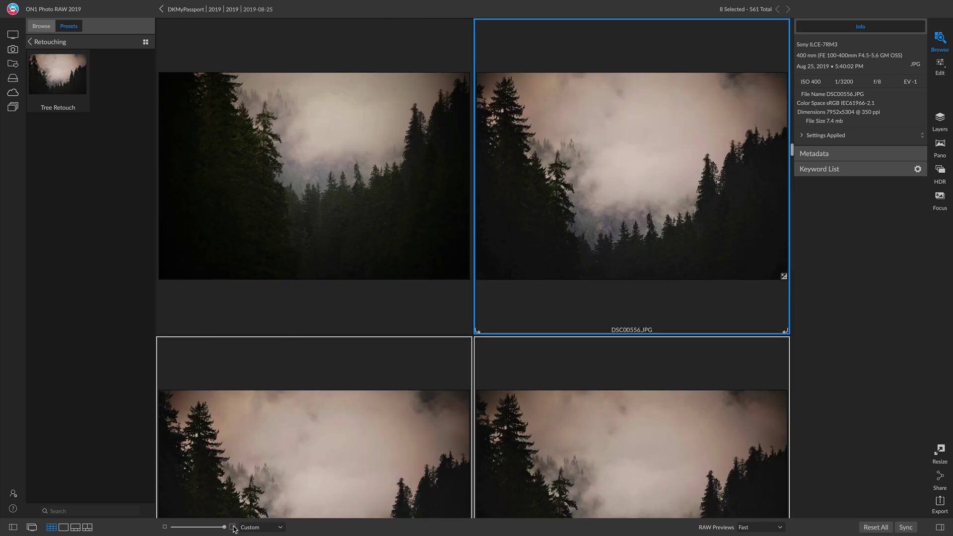
scroll(511, 368, down, 5)
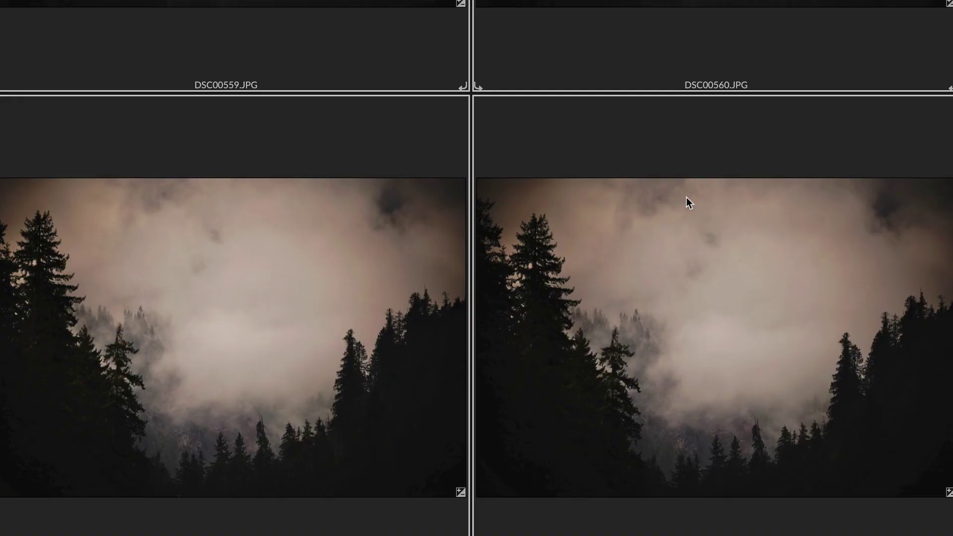
scroll(686, 198, down, 5)
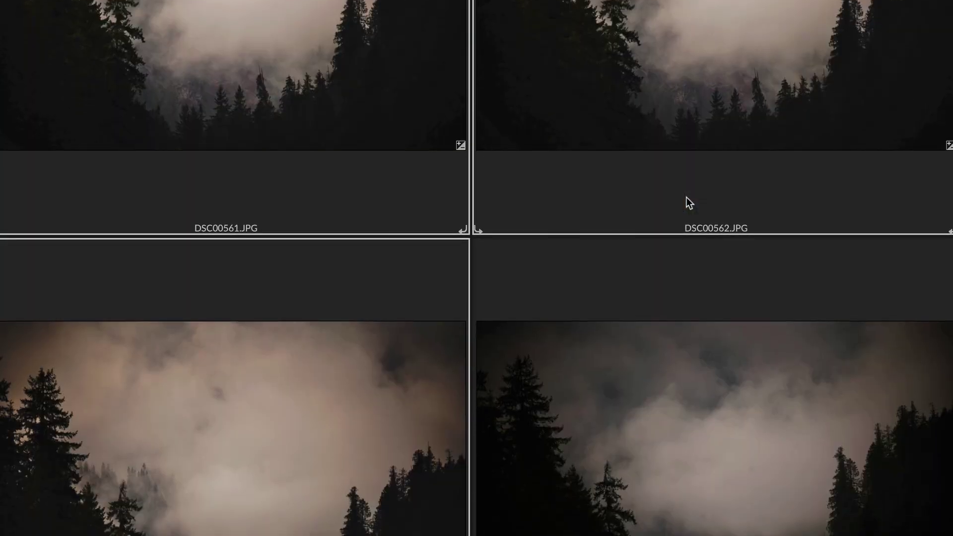